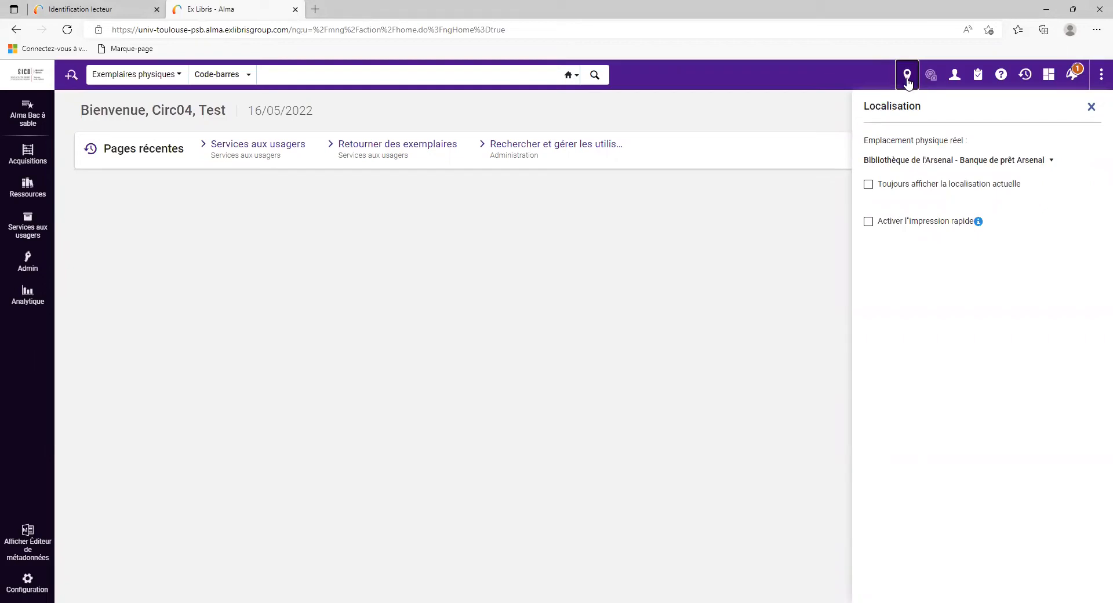
Set the physical location to Bibliothèque de l'Arsenal - Banque de prêt Arsenal and open the page for returning items.
click(910, 160)
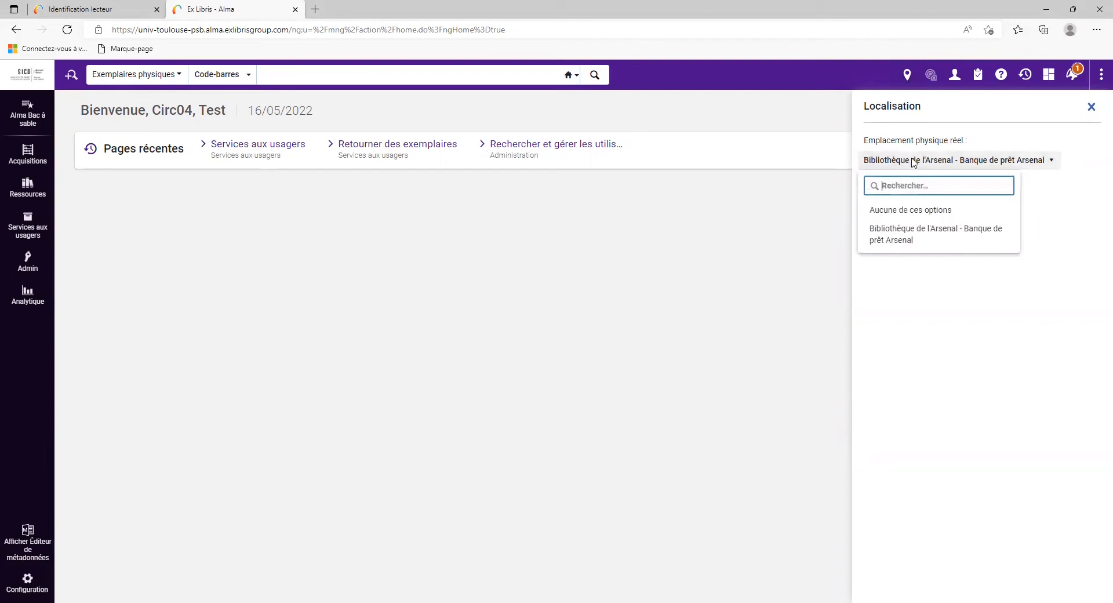
click(903, 229)
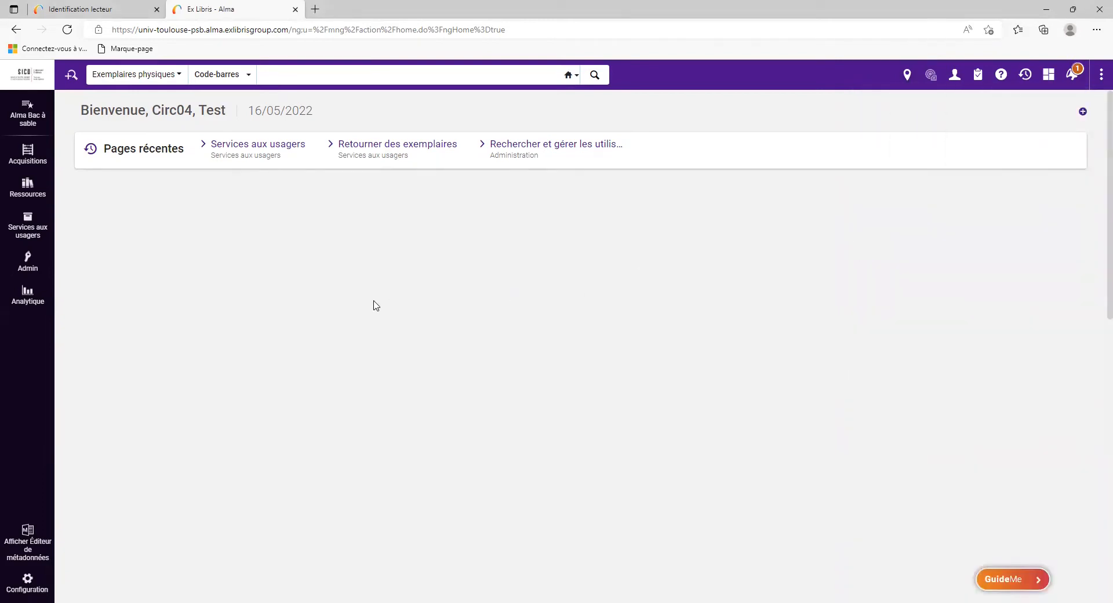
click(28, 225)
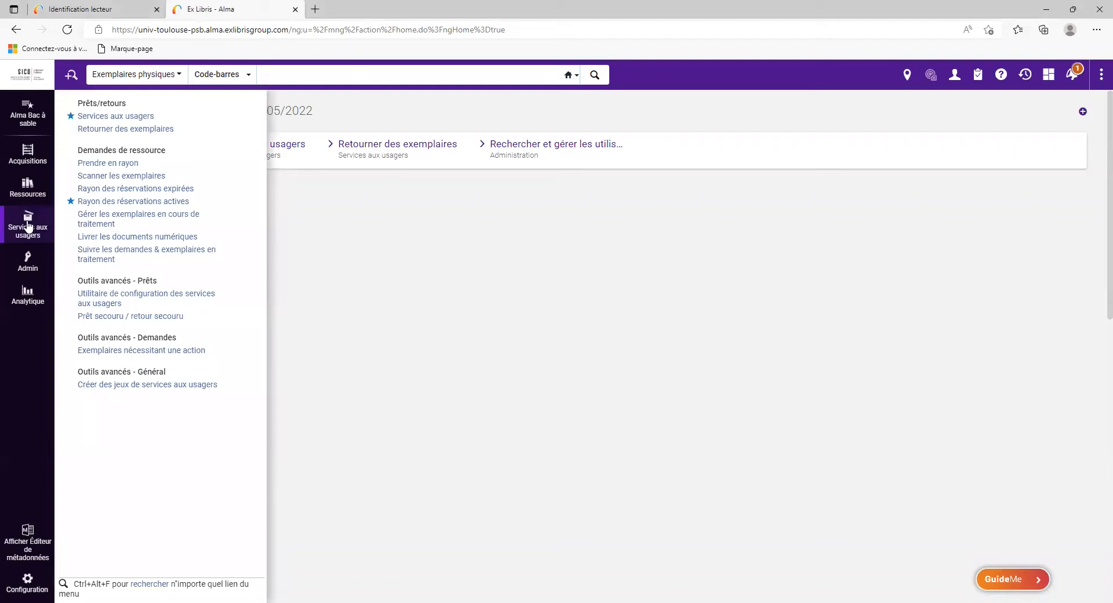
click(121, 131)
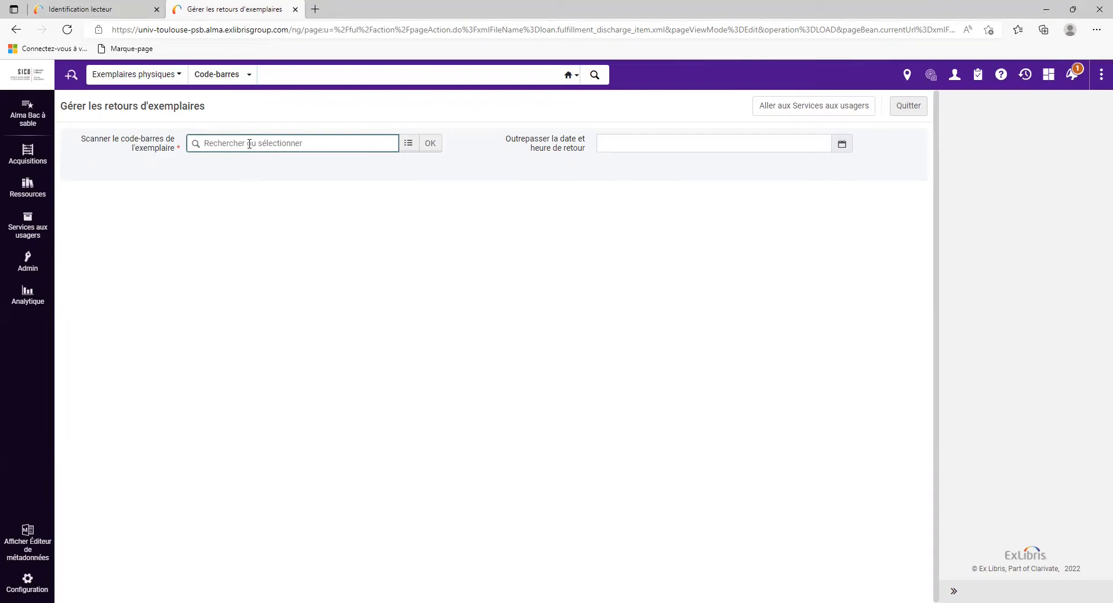
click(763, 147)
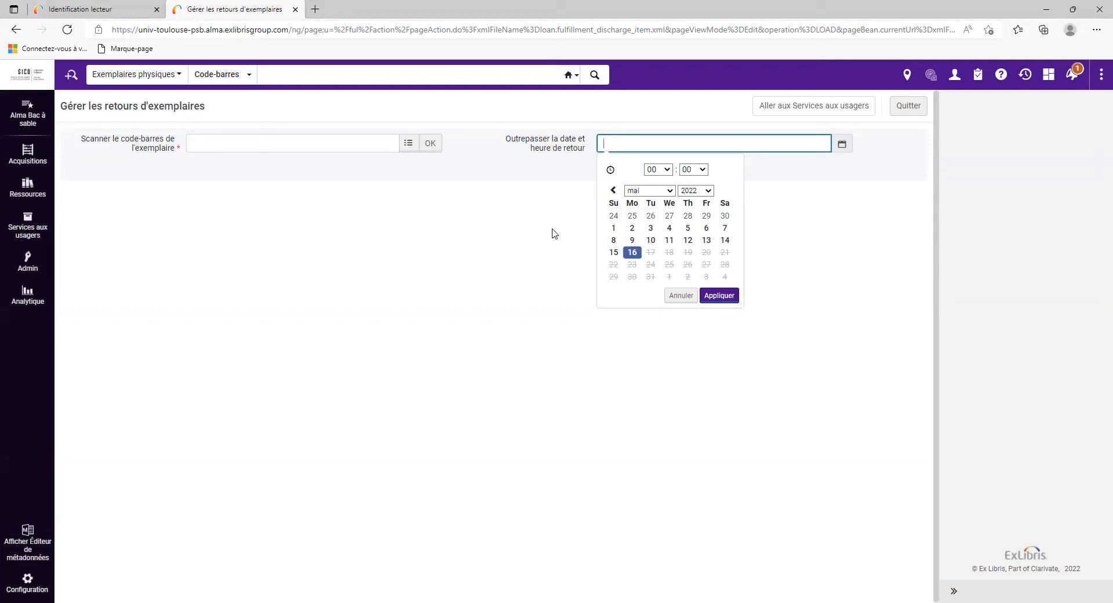
click(555, 233)
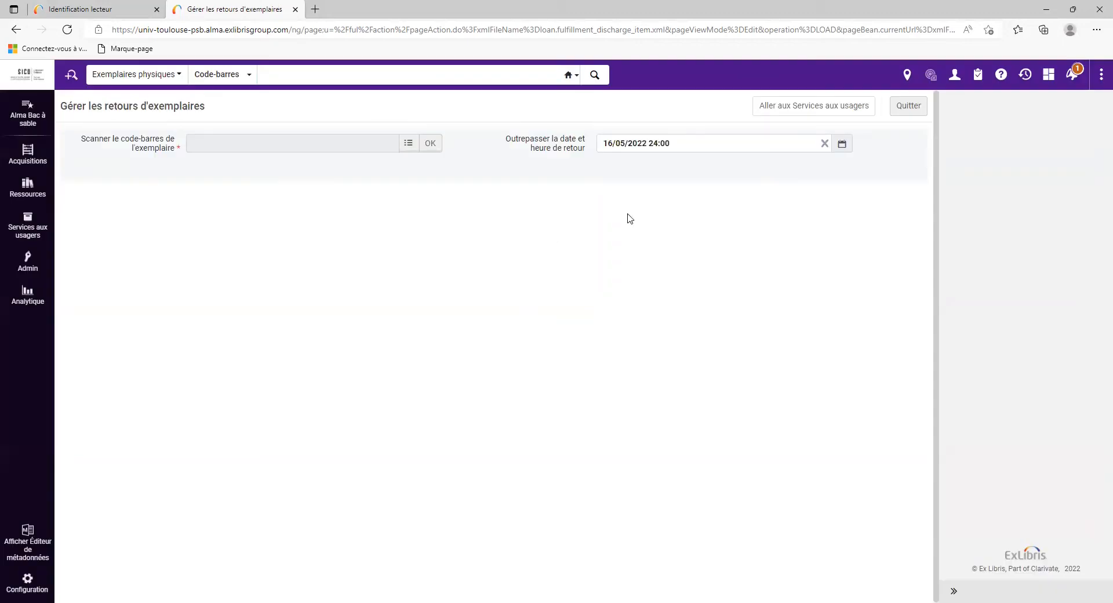
click(824, 143)
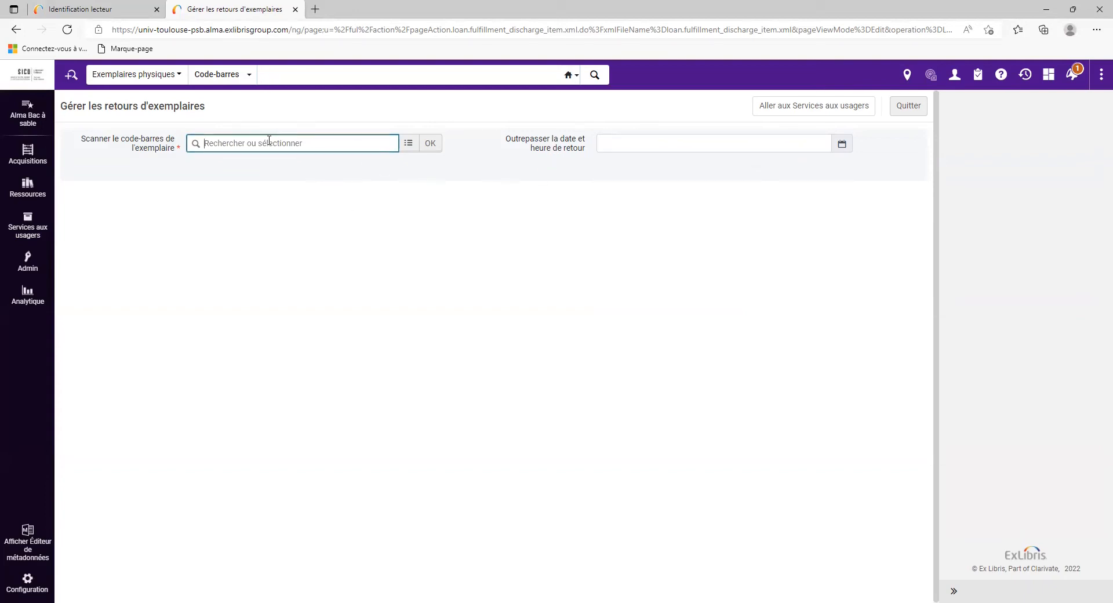
text(1088942053)
click(430, 143)
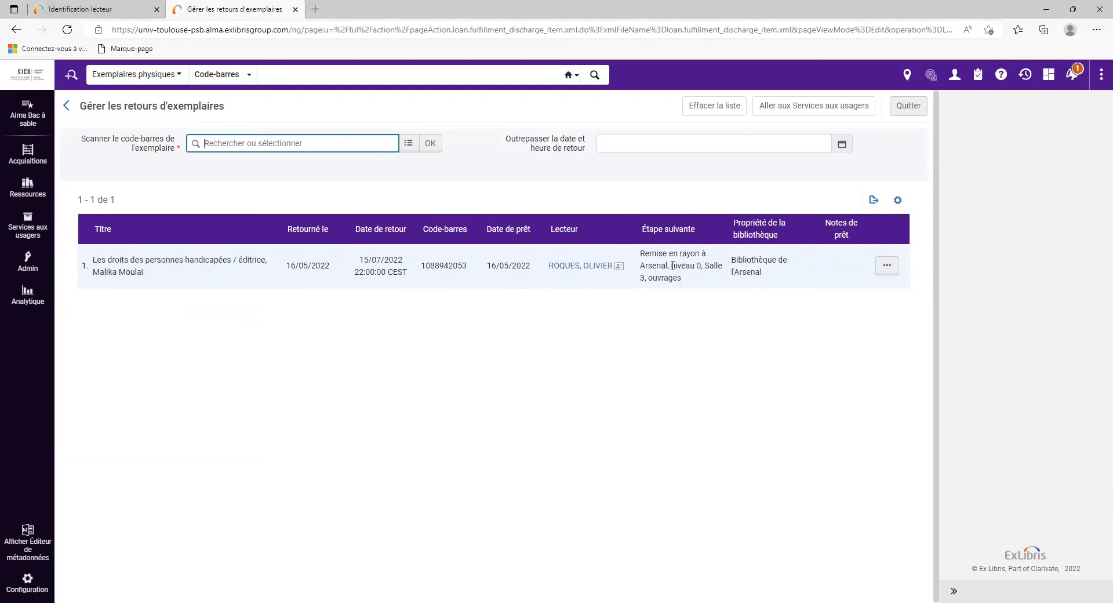
drag(682, 279, 640, 254)
click(639, 317)
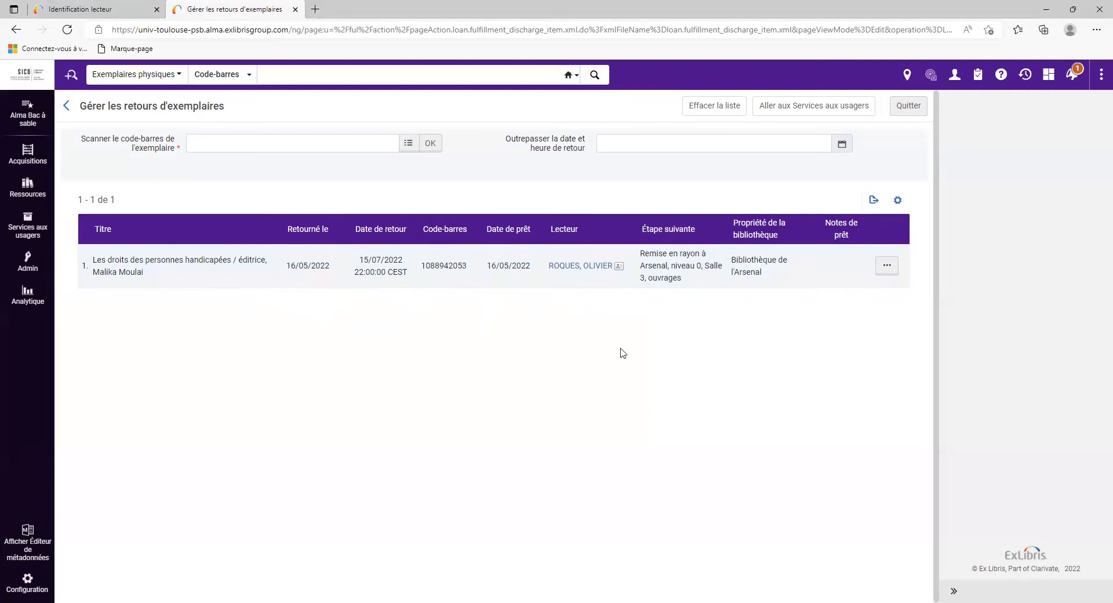
click(898, 201)
mouse_move(927, 241)
mouse_down()
mouse_move(934, 320)
mouse_move(938, 238)
mouse_up()
click(721, 322)
click(227, 145)
text(1089313692)
key(Return)
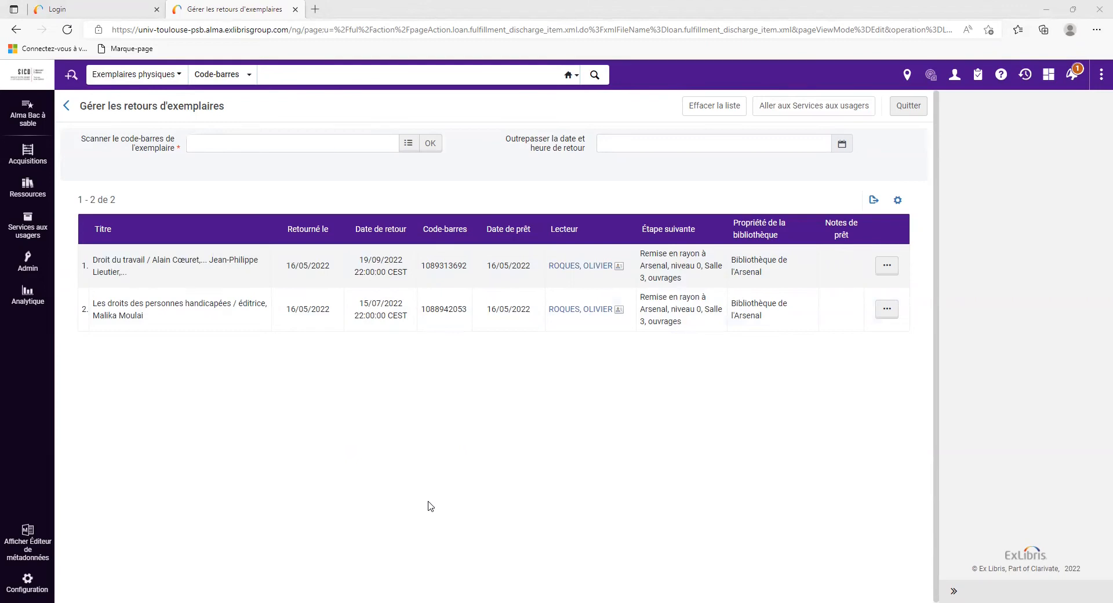
click(216, 141)
key(ctrl+v)
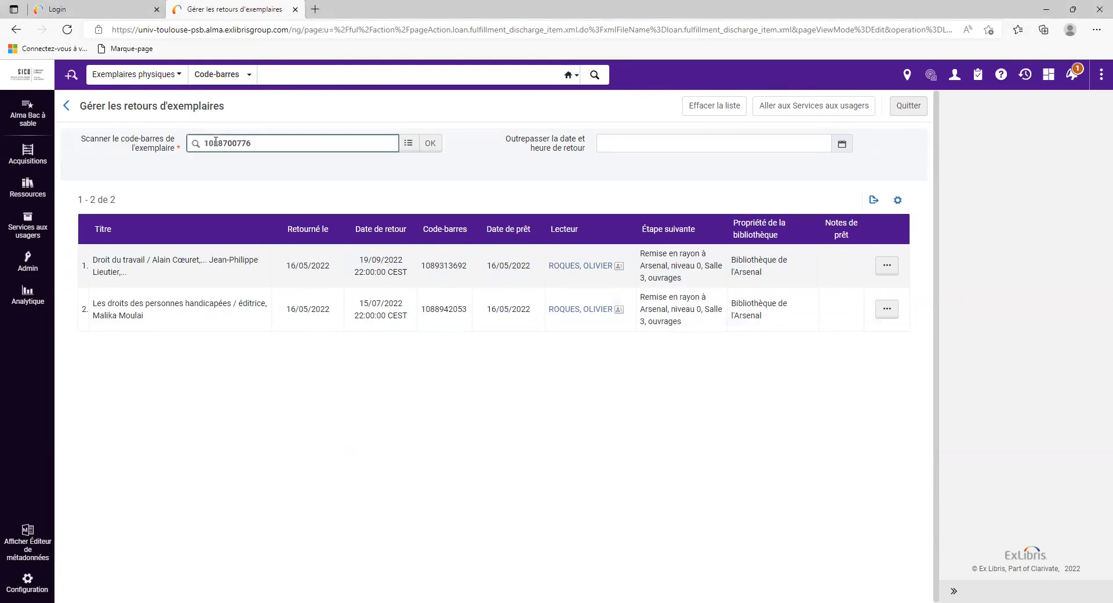
click(429, 143)
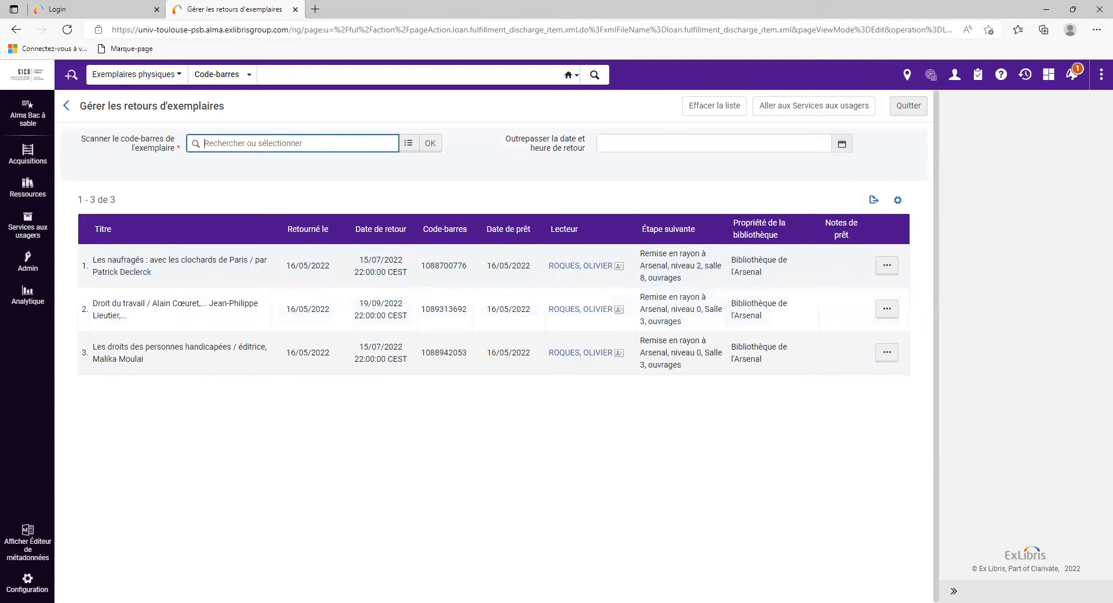
Return the item with barcode D500062872 and acknowledge its destination message.
click(434, 511)
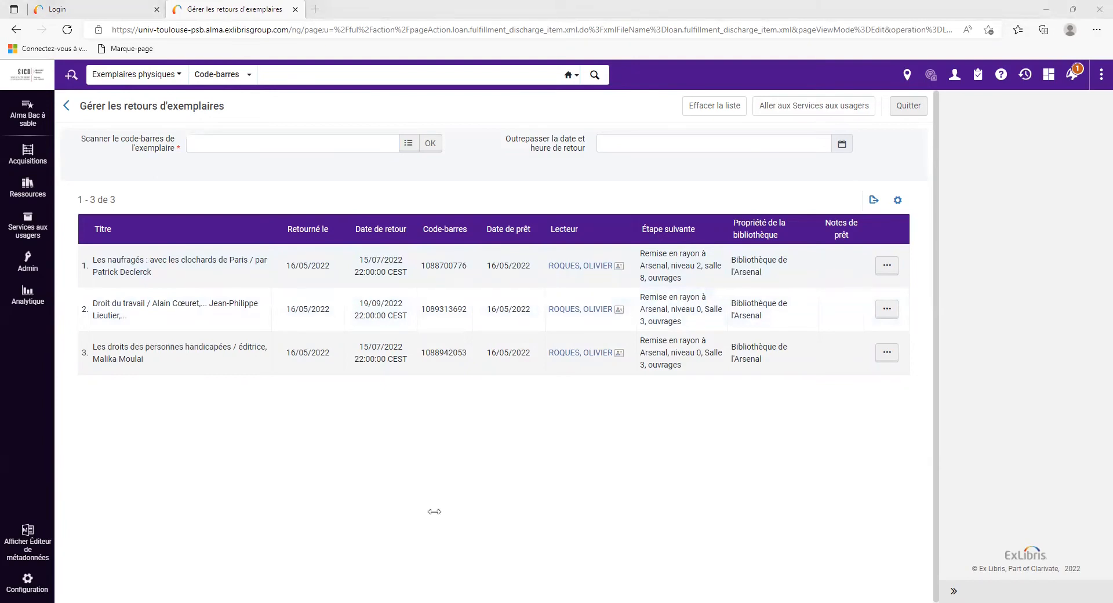
click(219, 136)
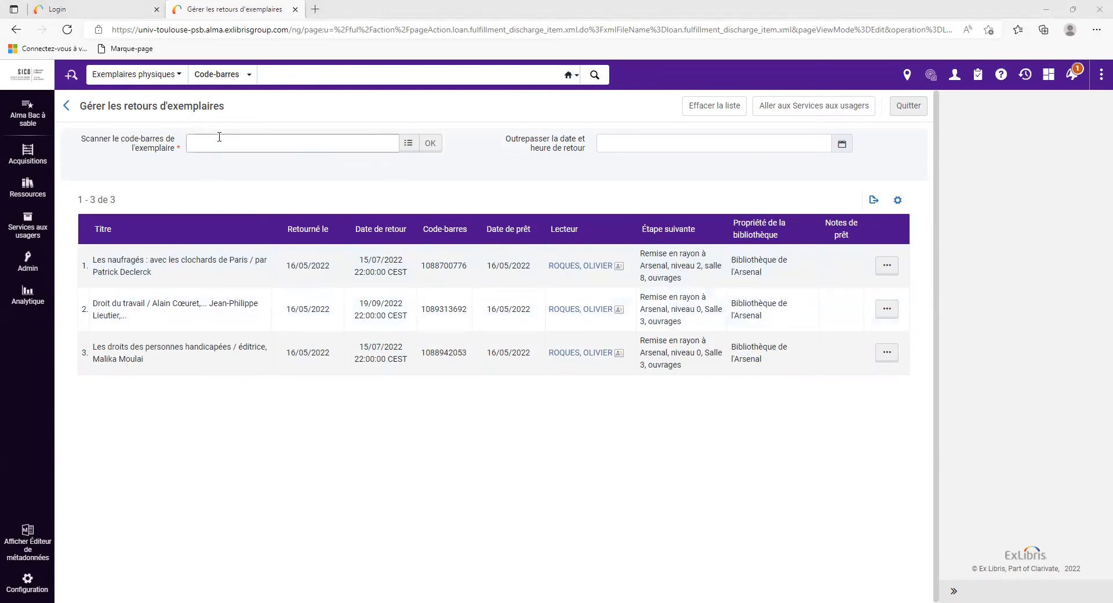
text(D500062872)
click(427, 145)
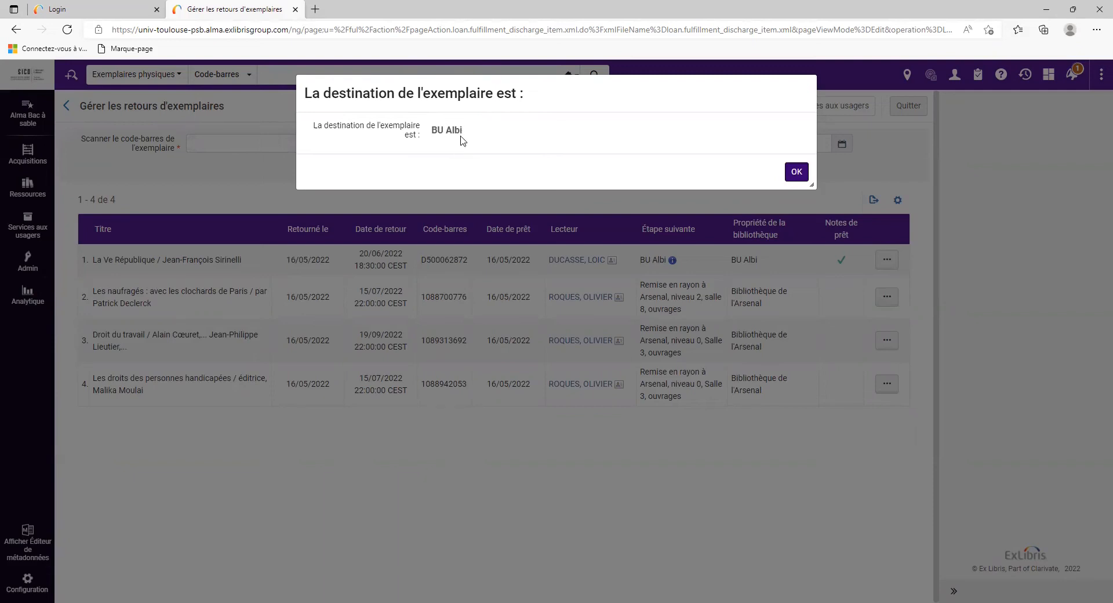
click(798, 173)
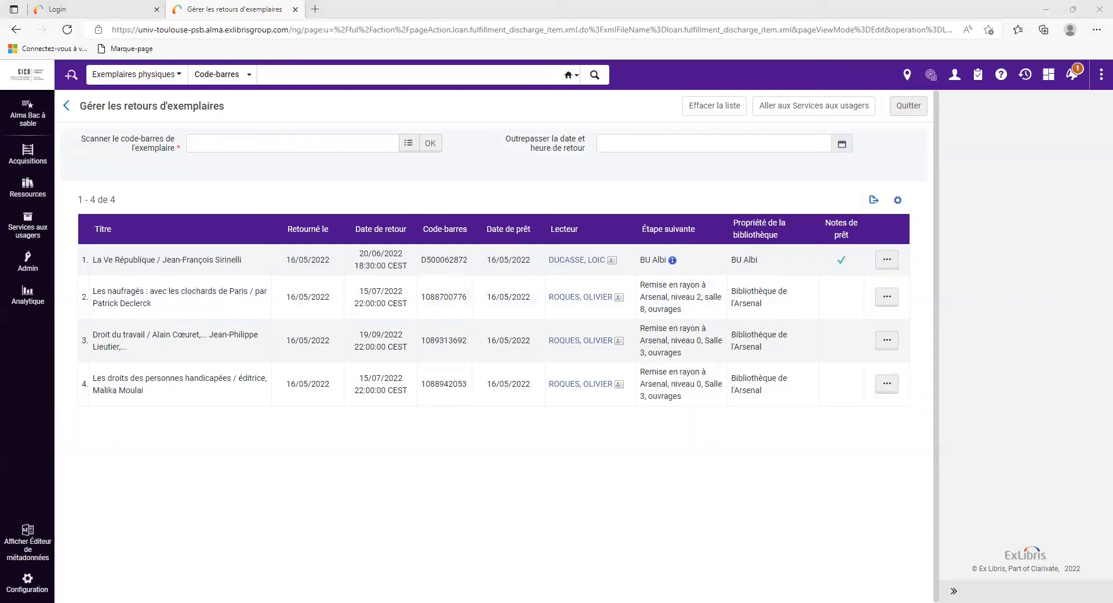
right_click(228, 147)
click(250, 258)
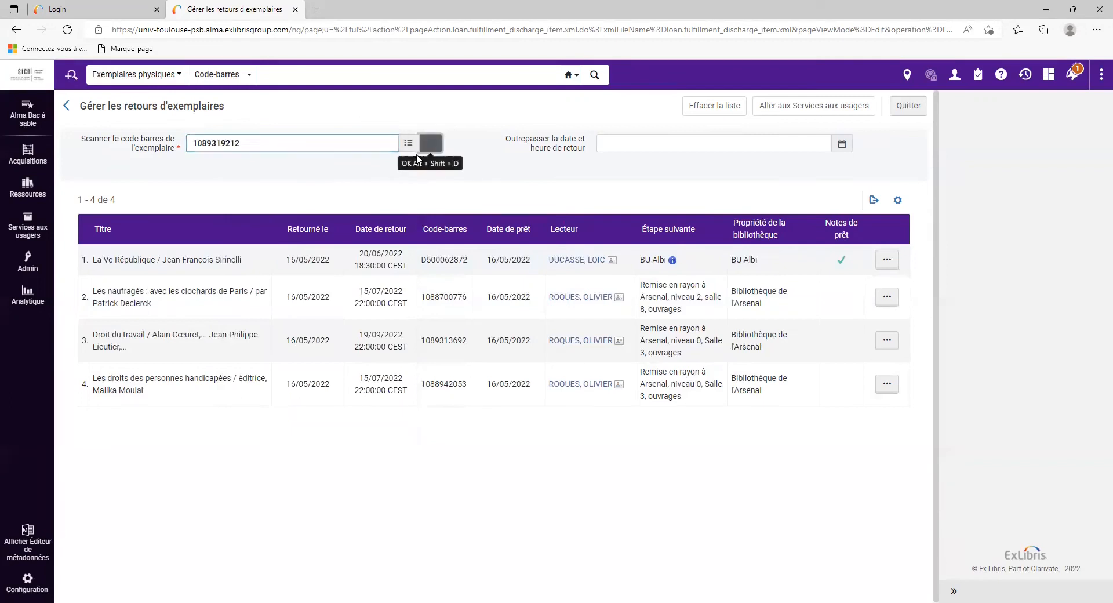
click(418, 152)
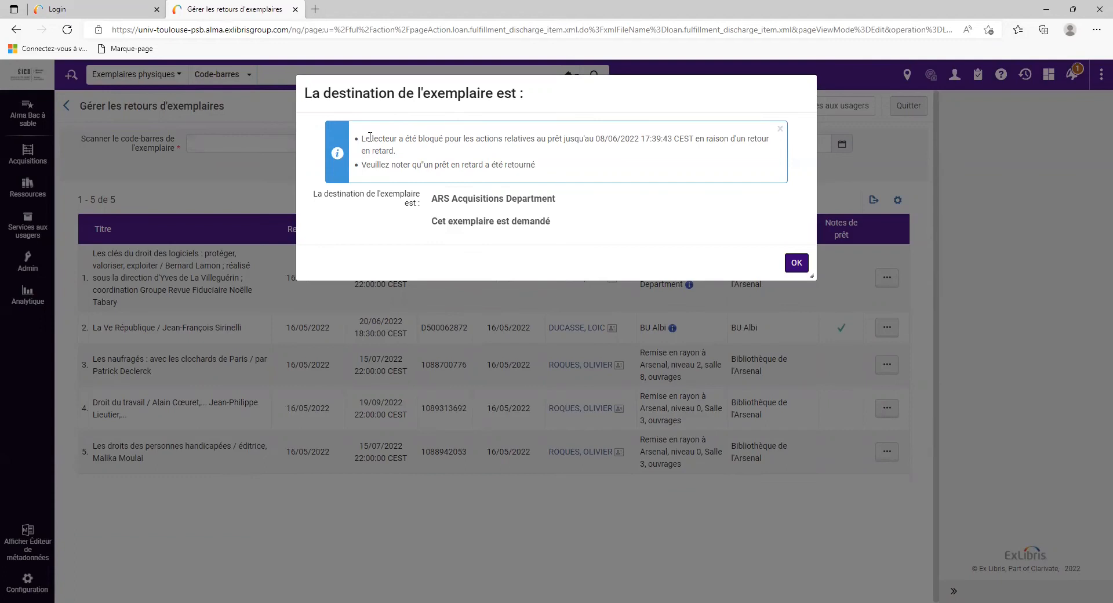
Examine the return message for the patron's block and its end date, the item's destination and its request status.
drag(363, 140, 398, 152)
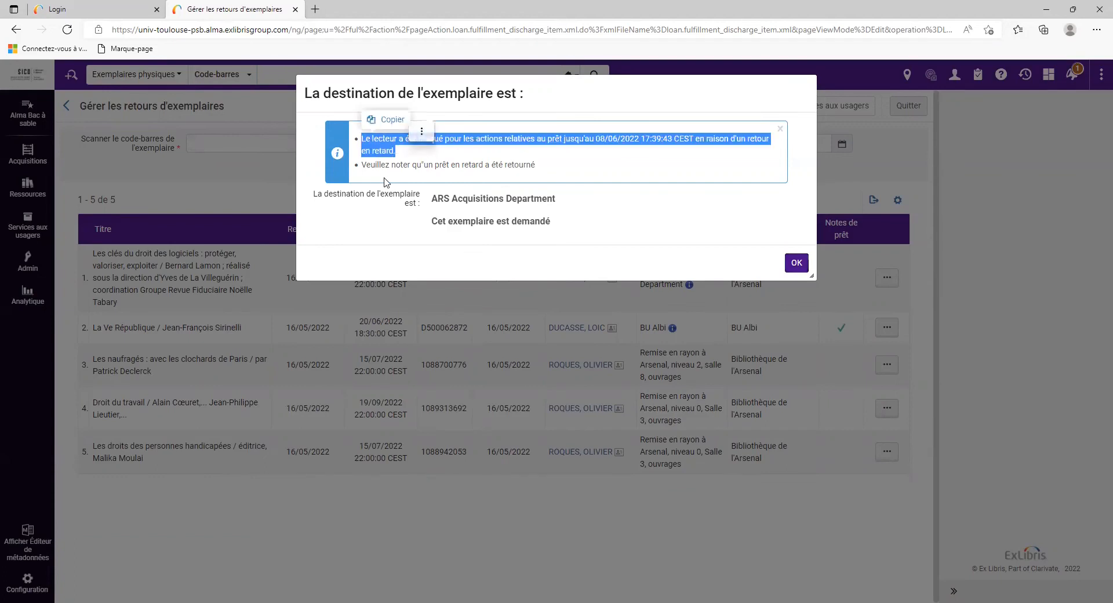
click(443, 154)
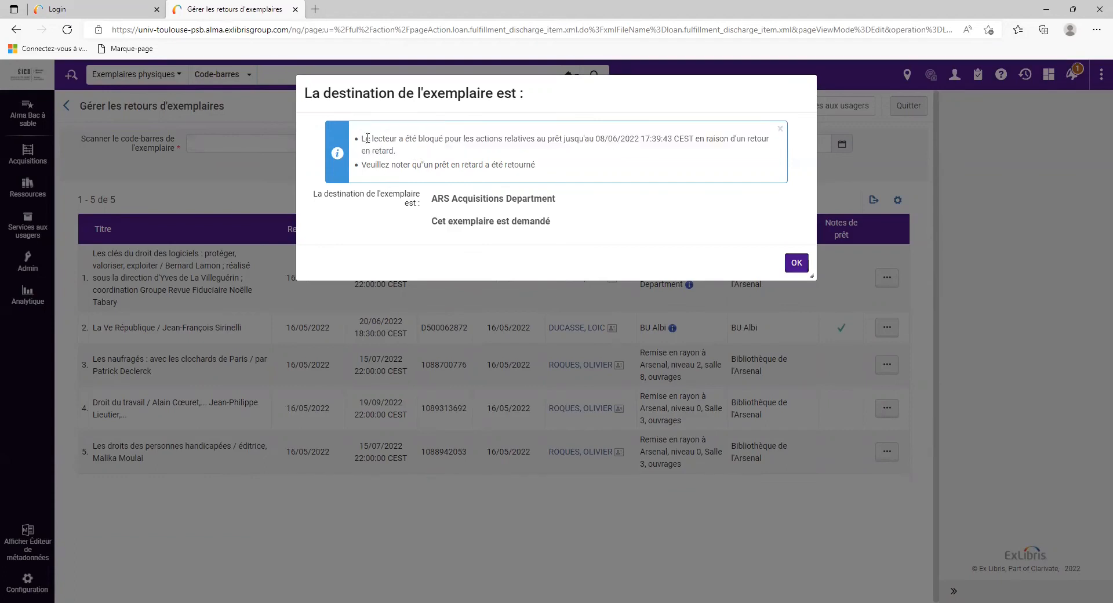
drag(363, 141, 398, 156)
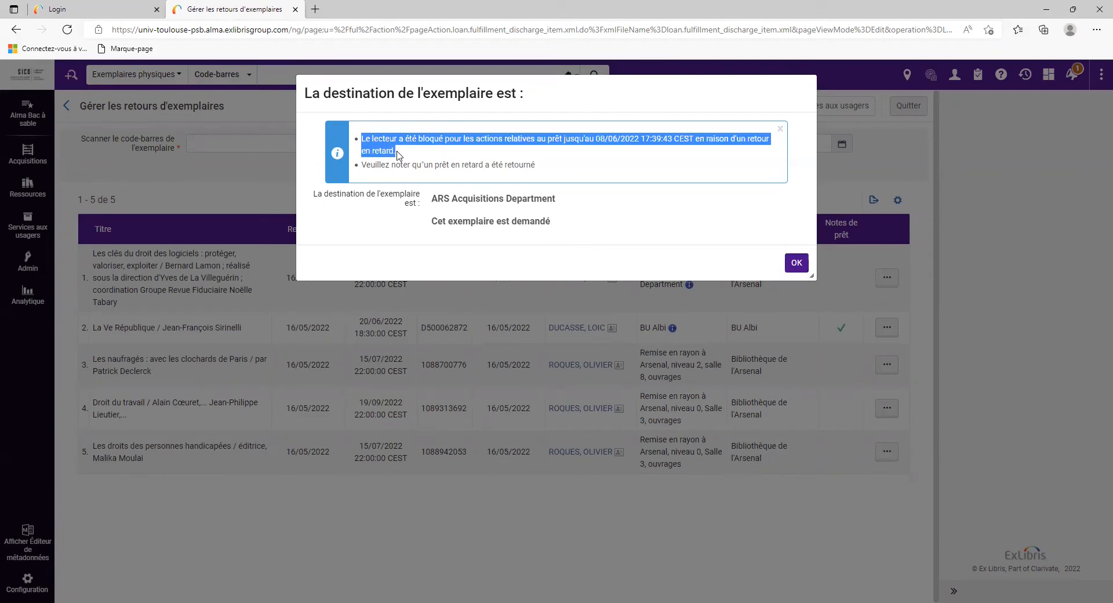
click(467, 158)
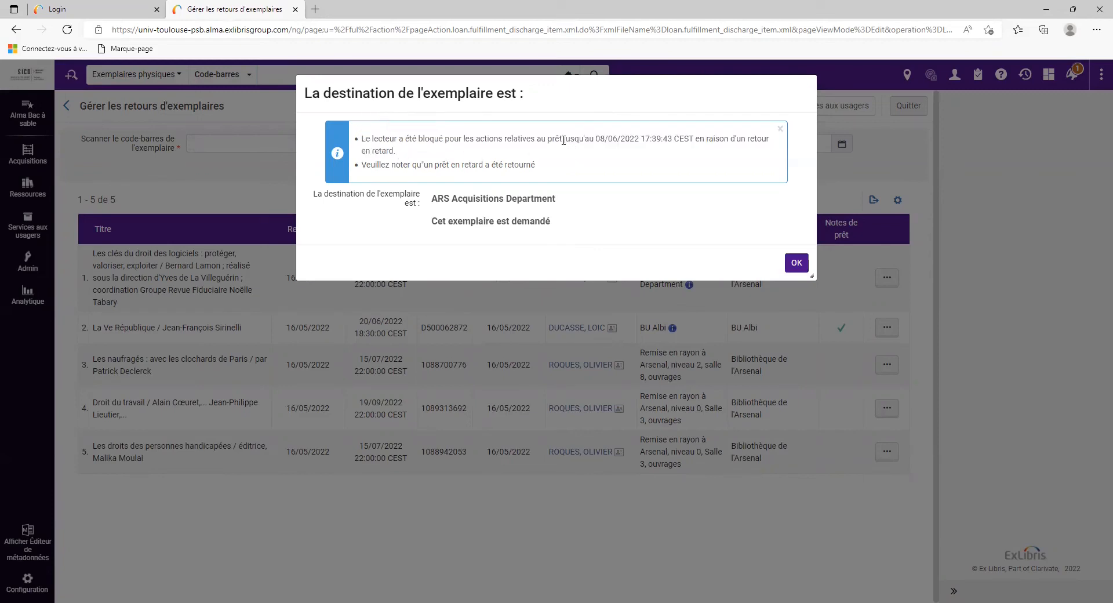
drag(598, 140, 638, 137)
drag(639, 136, 639, 138)
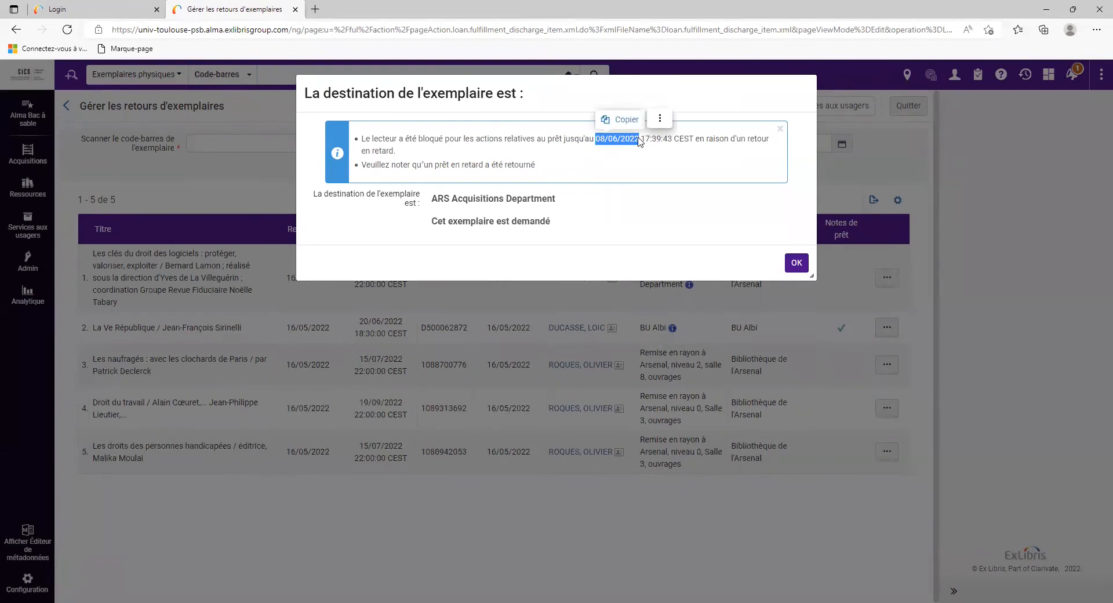
click(631, 157)
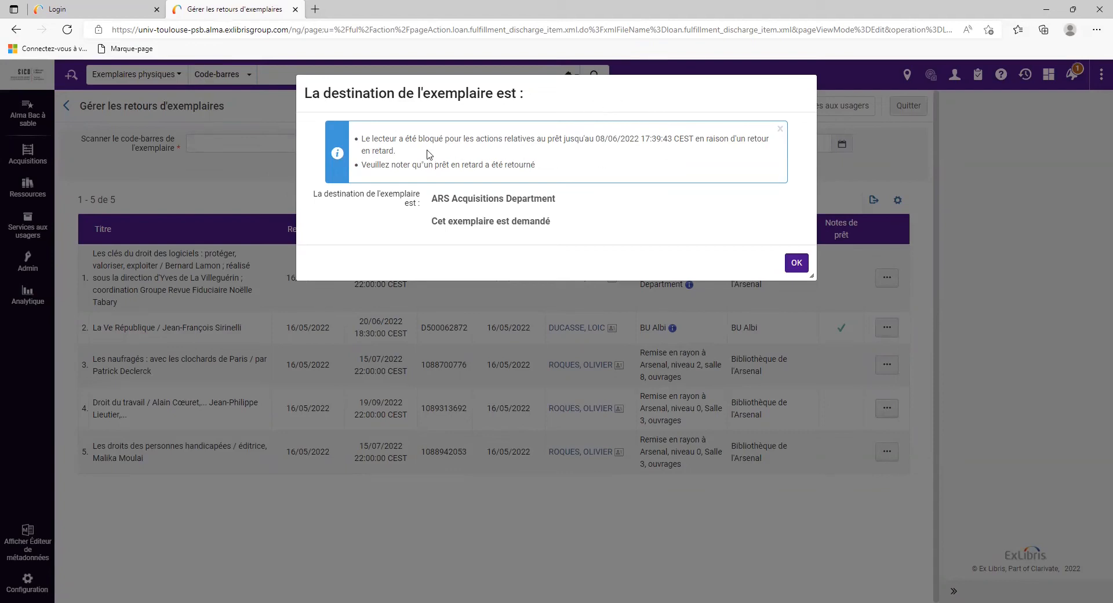
drag(398, 154, 361, 145)
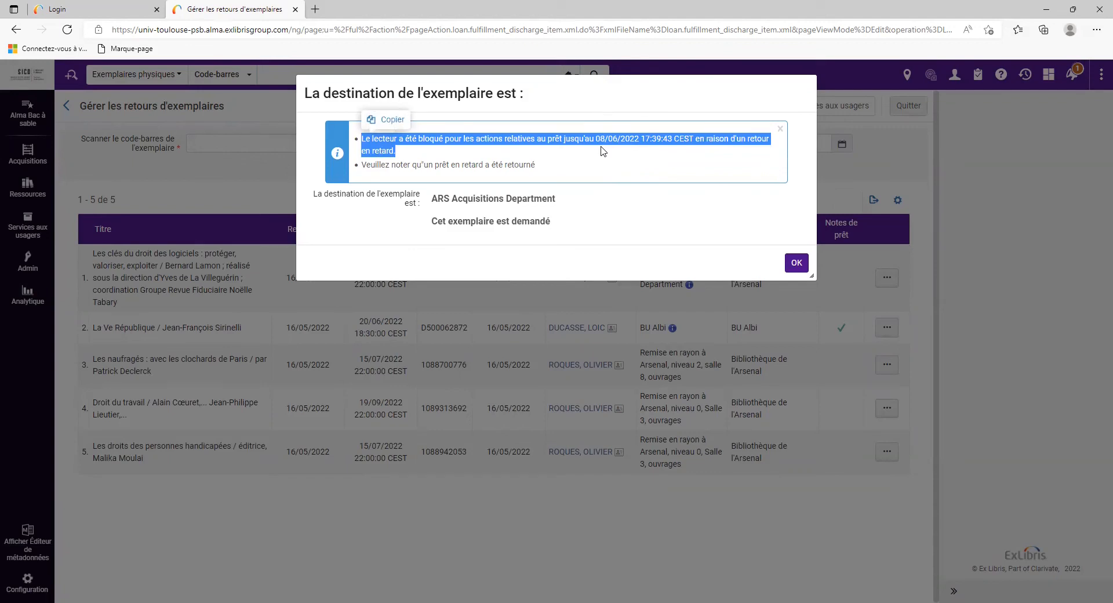
click(591, 155)
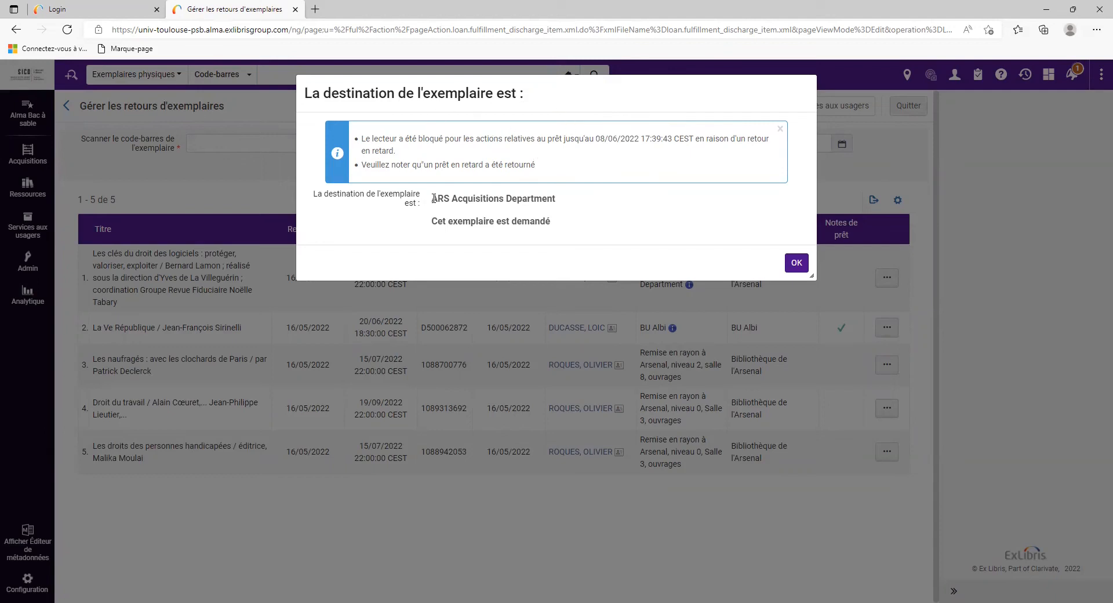
drag(434, 199, 570, 235)
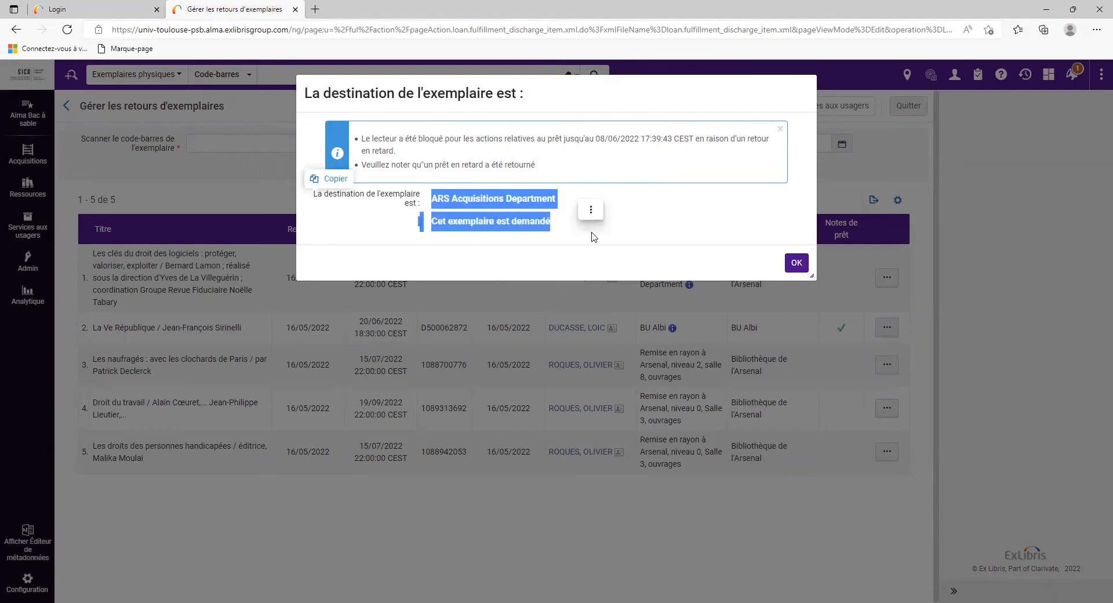
click(594, 236)
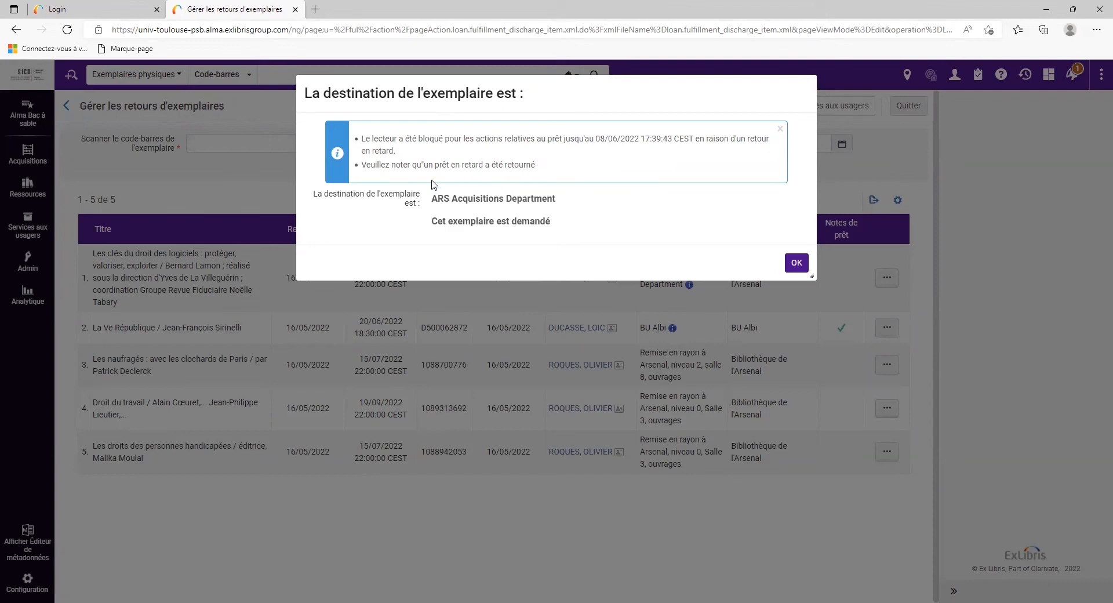
triple_click(569, 204)
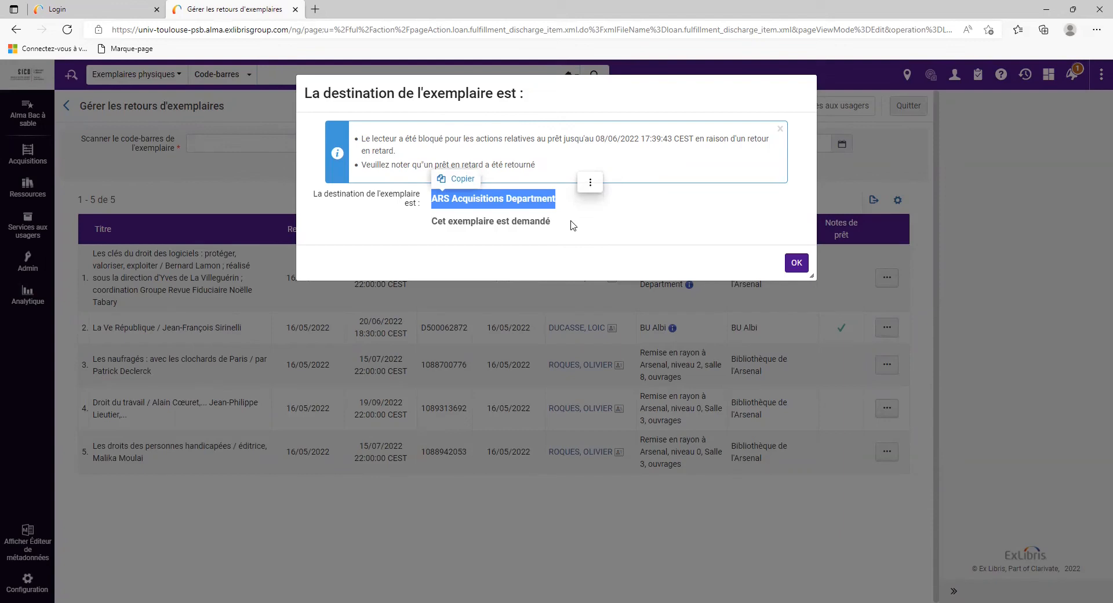
click(572, 226)
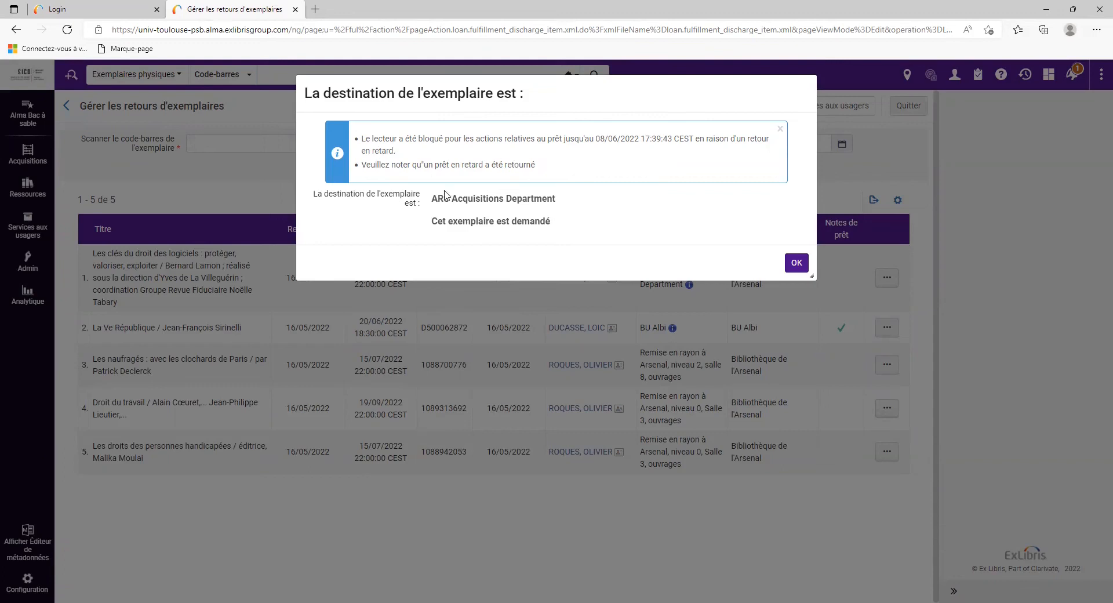
drag(434, 199, 559, 209)
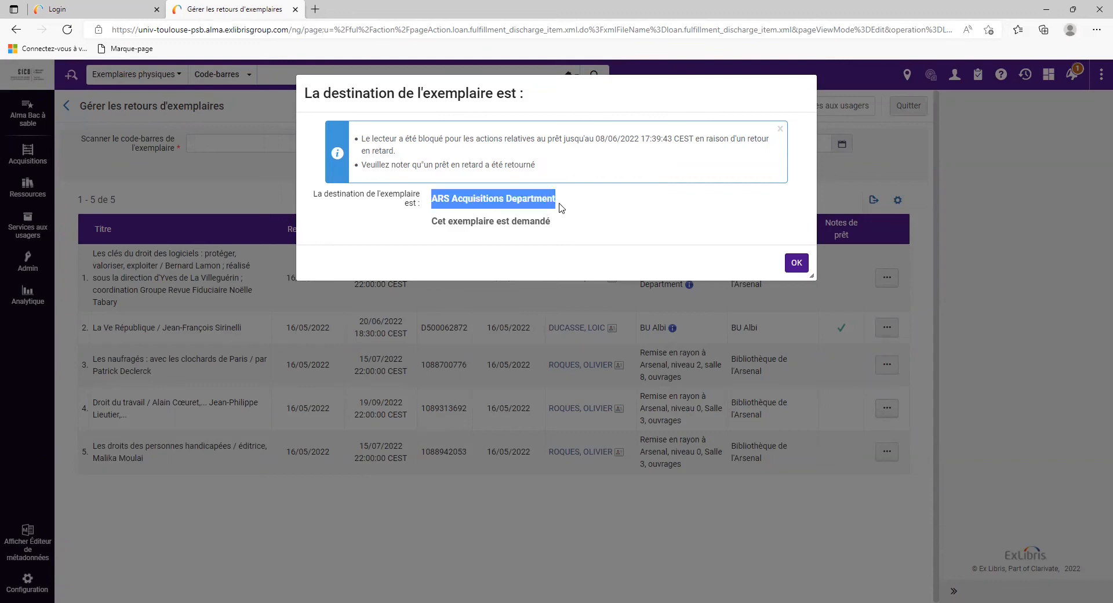
click(589, 224)
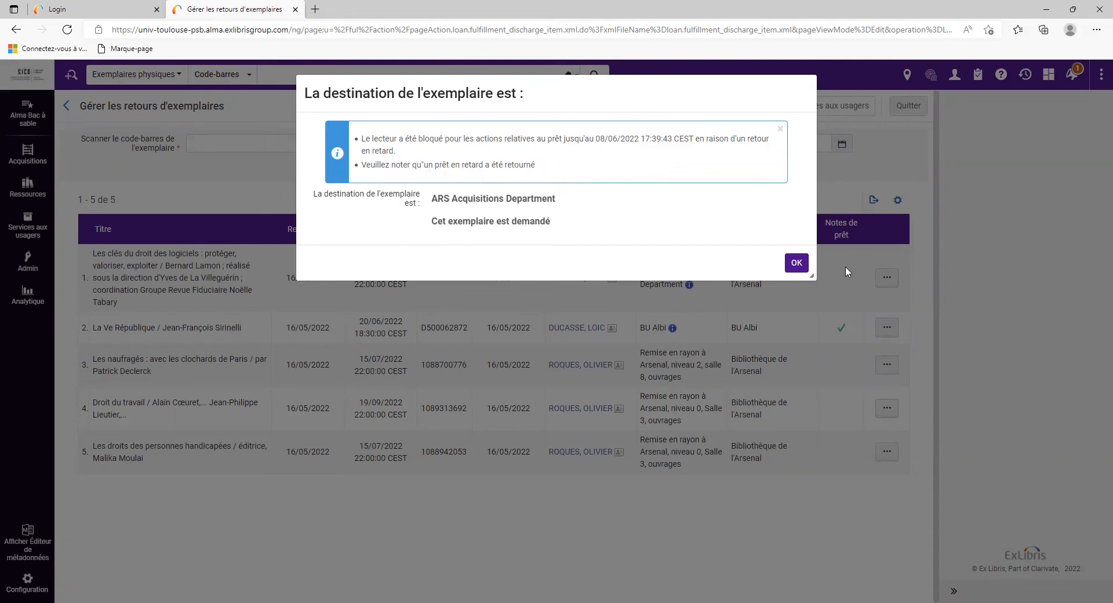
Acknowledge the destination message, leave the list of returned items and go back to the home page.
click(797, 262)
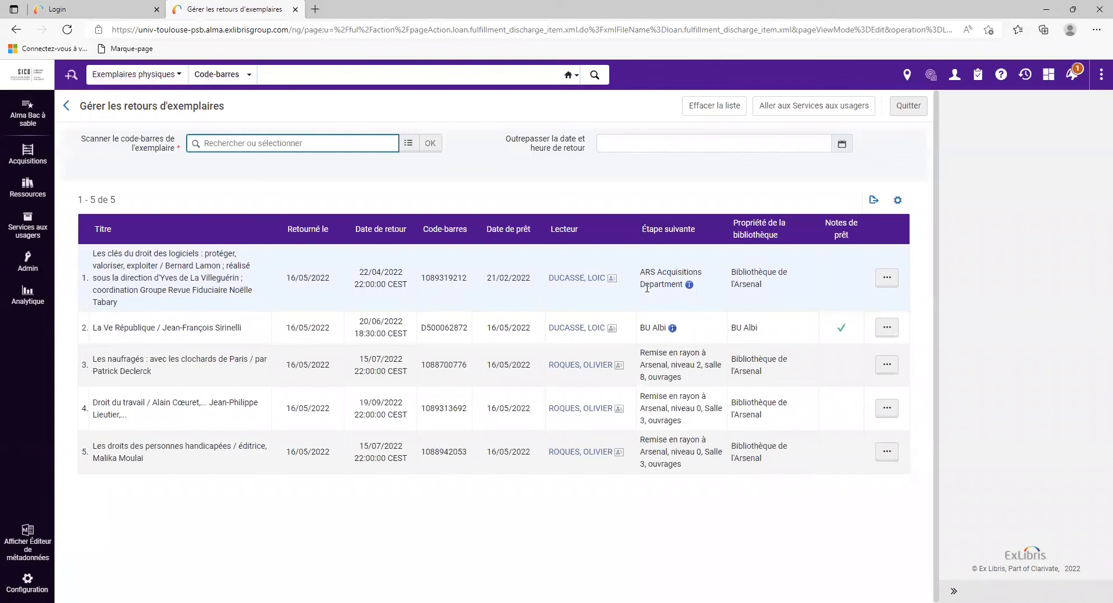
click(66, 106)
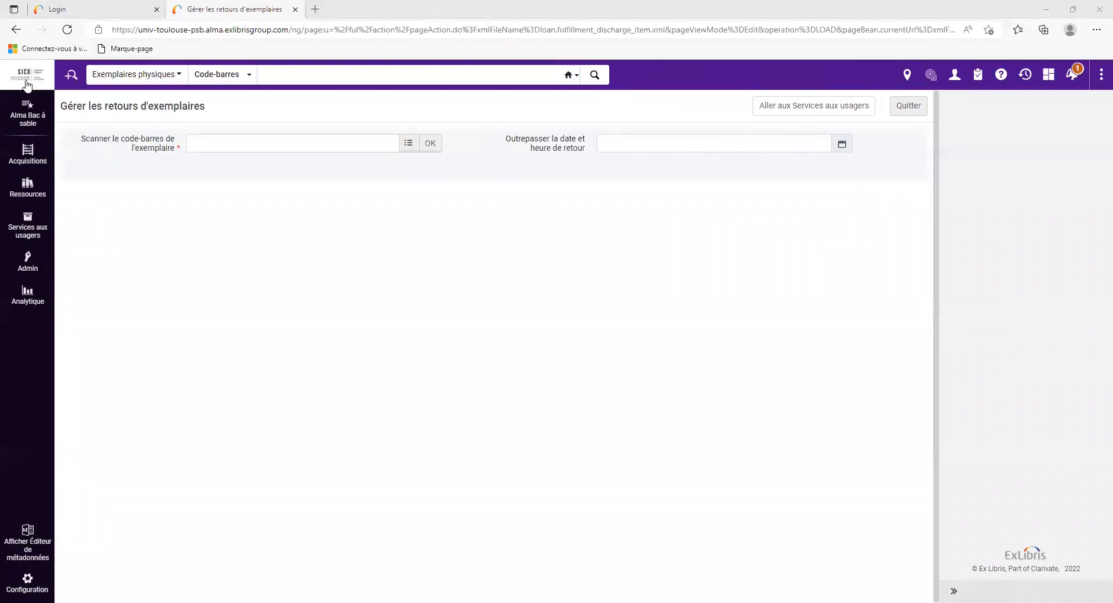
click(23, 88)
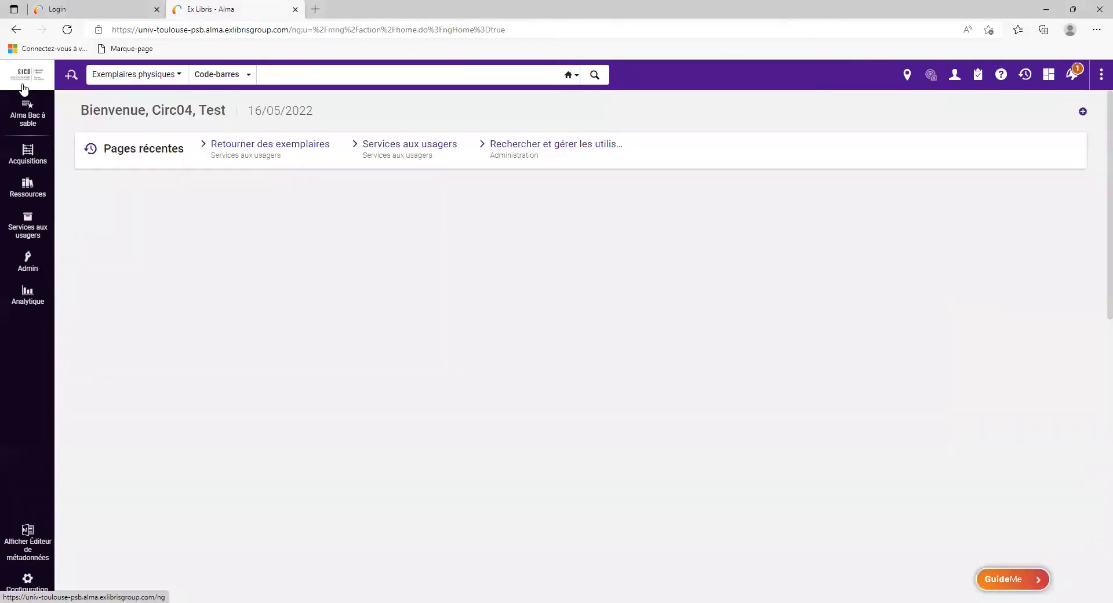
Open the staff patron's account in patron services by choosing the first recently selected patron.
click(33, 224)
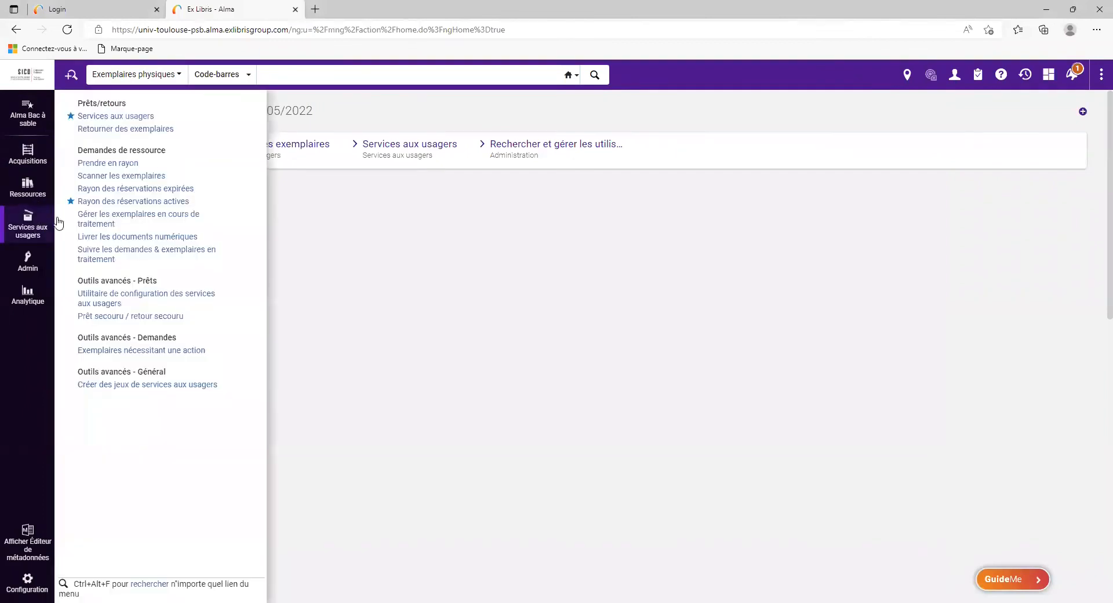
click(103, 121)
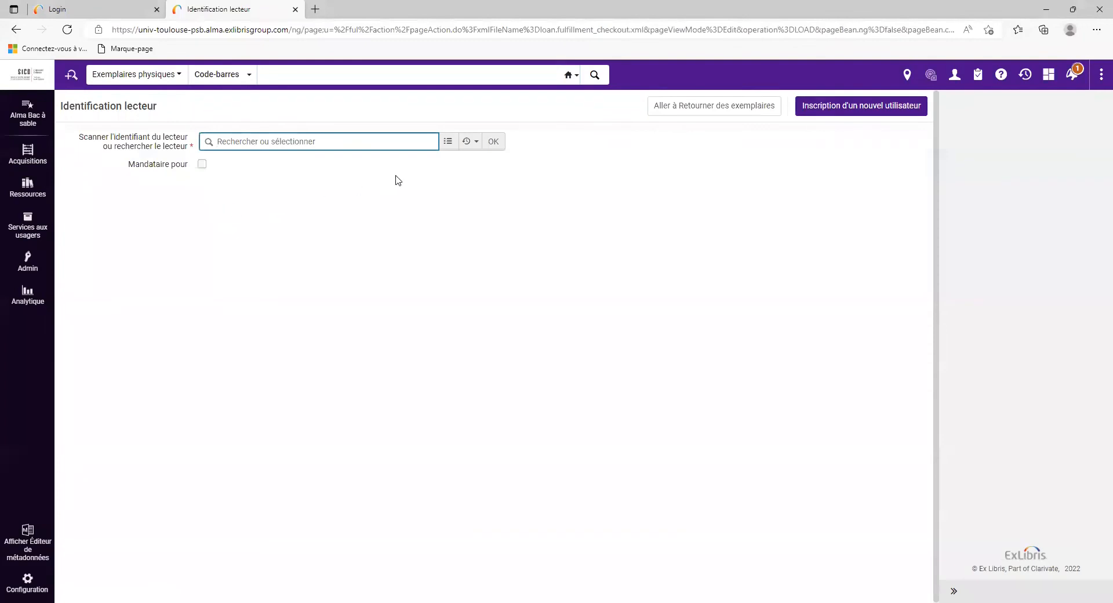
click(470, 142)
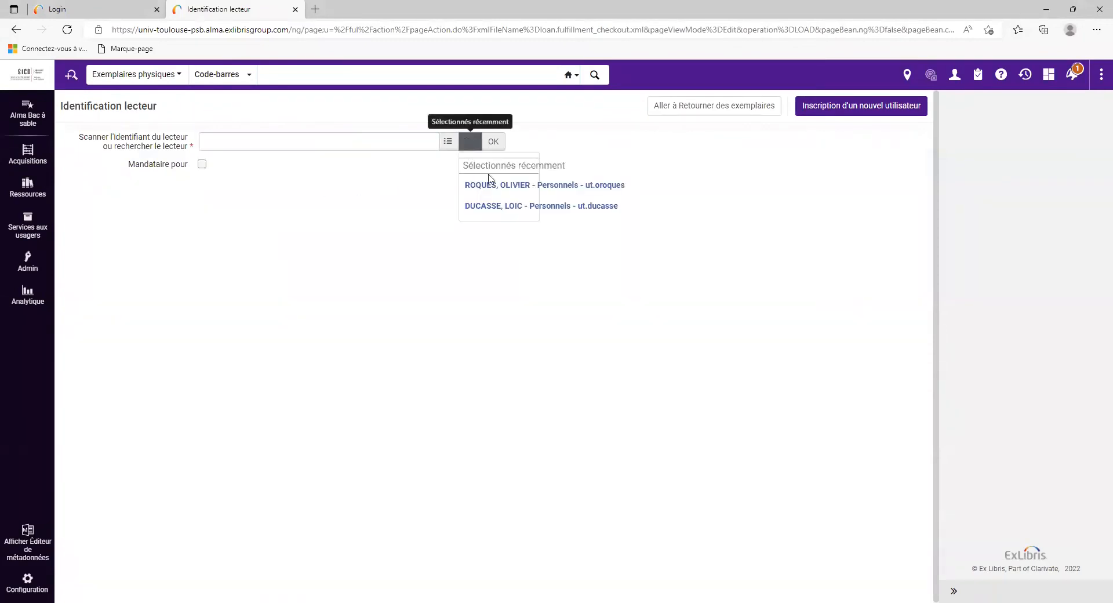
click(490, 186)
click(491, 141)
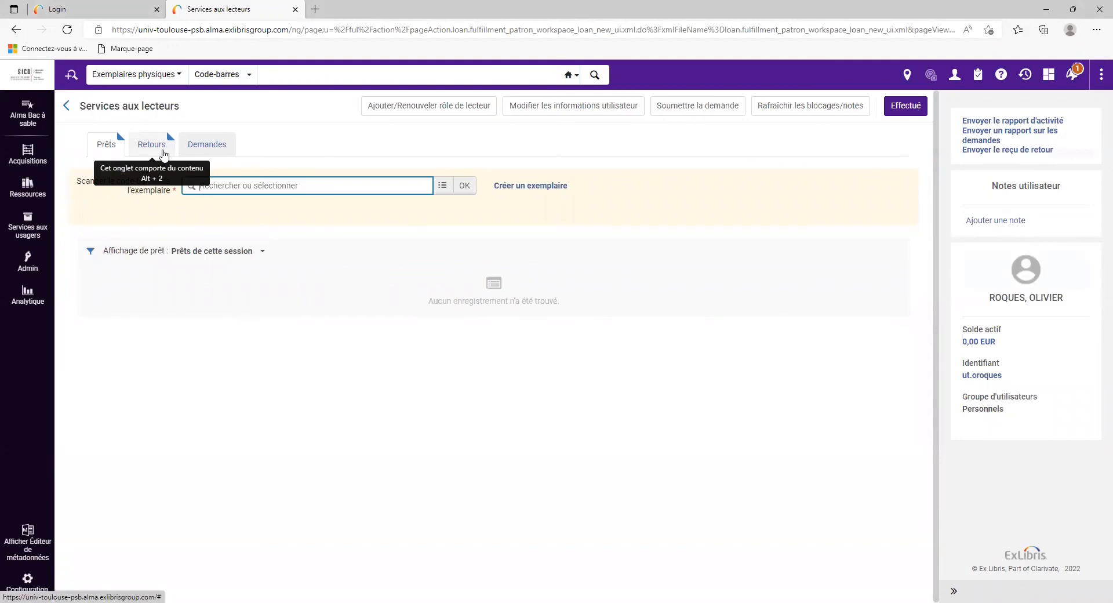
click(162, 148)
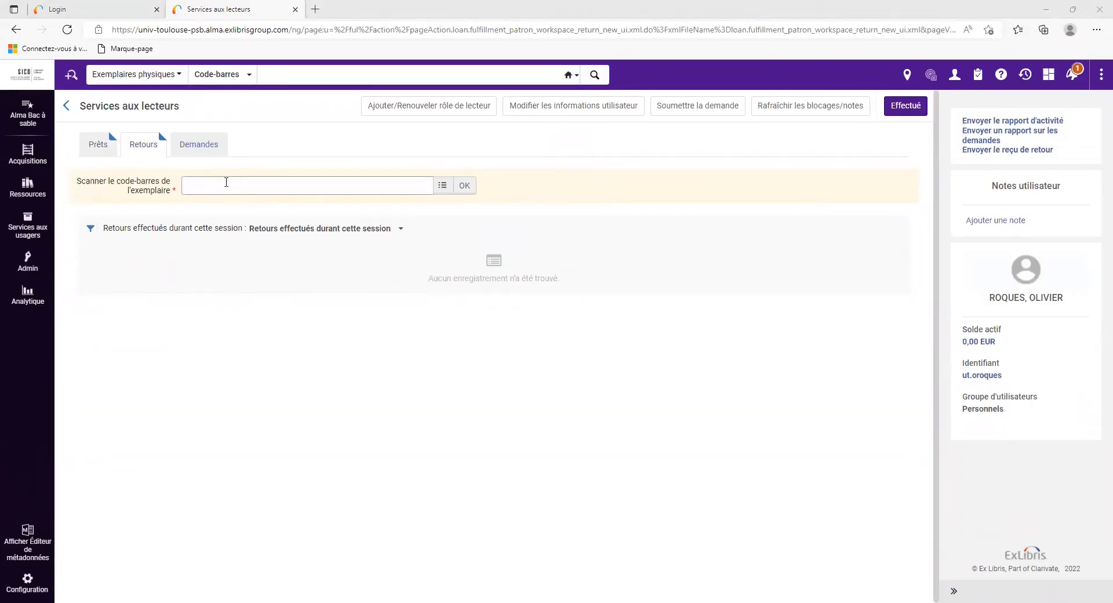
click(226, 182)
text(108879-1644)
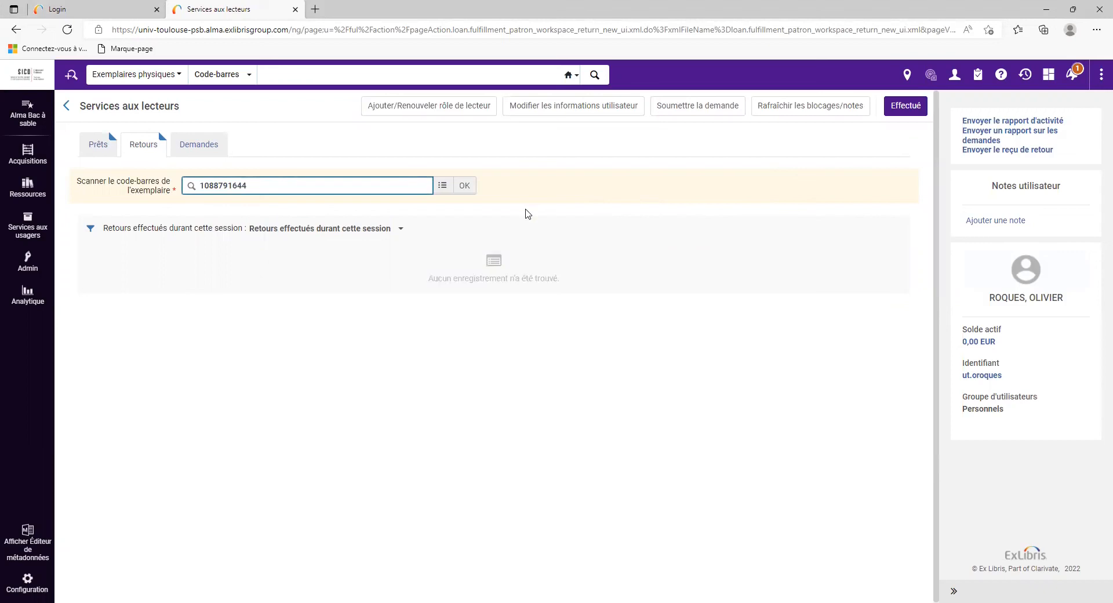
click(466, 186)
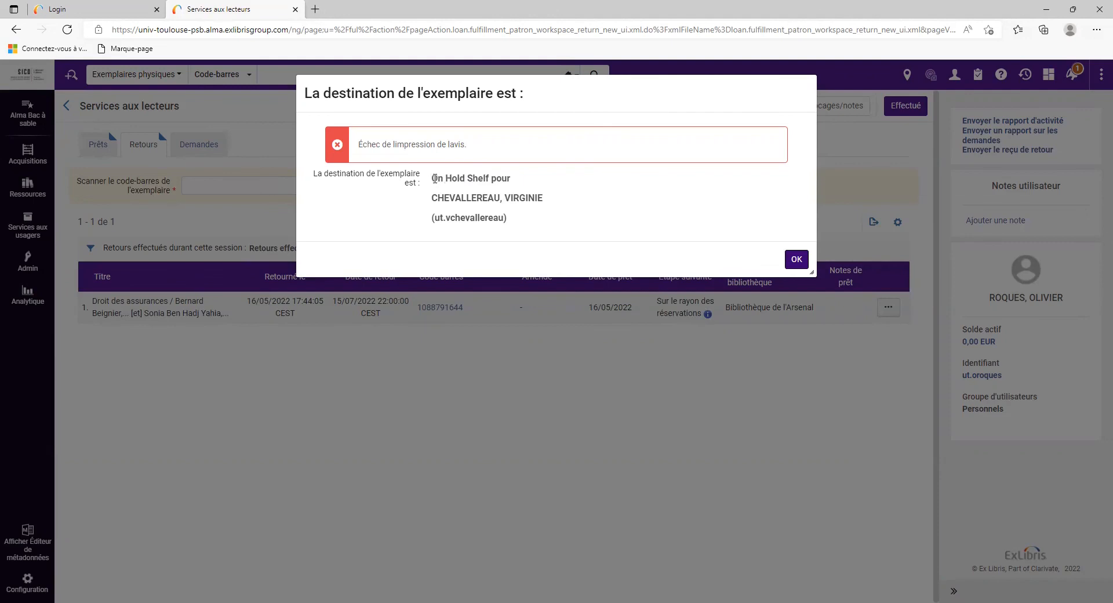
Examine the item's destination and requester, acknowledge the message, and check the next step listed for the returned item.
drag(434, 179, 490, 180)
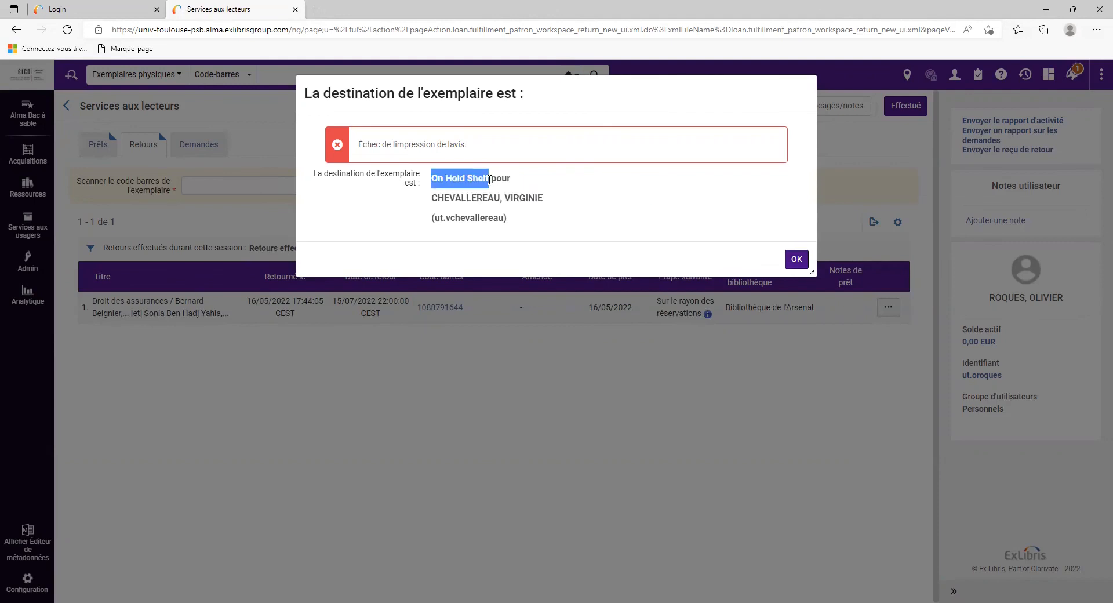
click(619, 199)
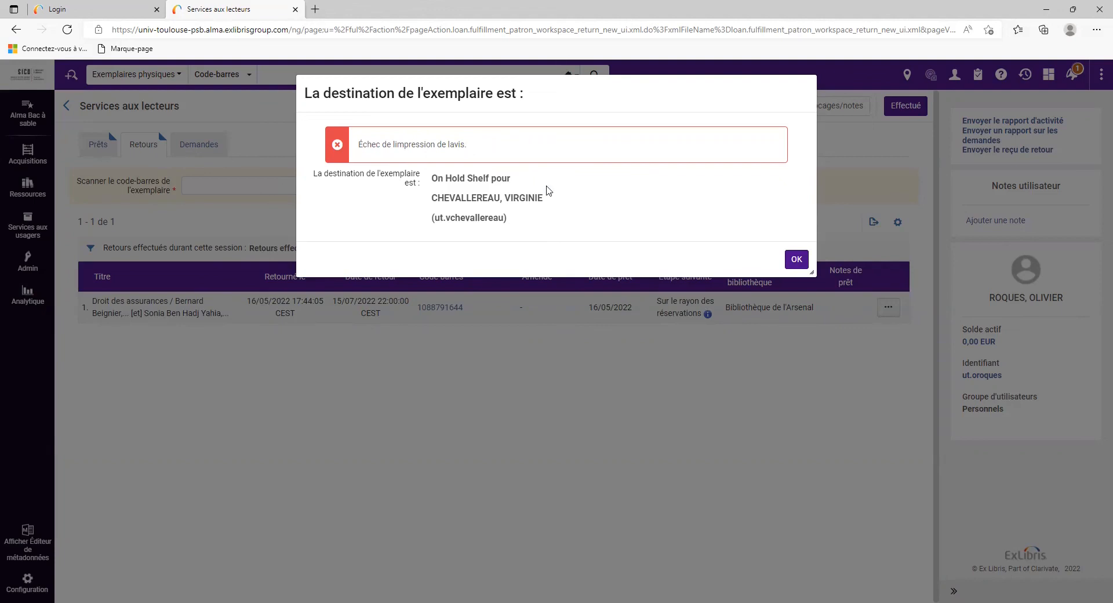
drag(433, 198, 543, 199)
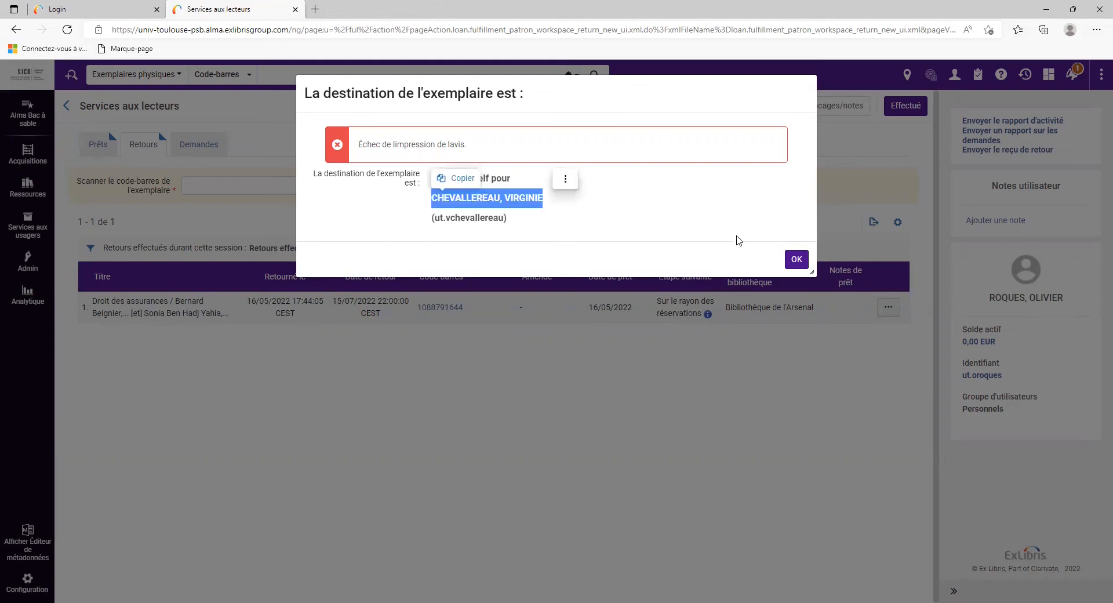
click(797, 260)
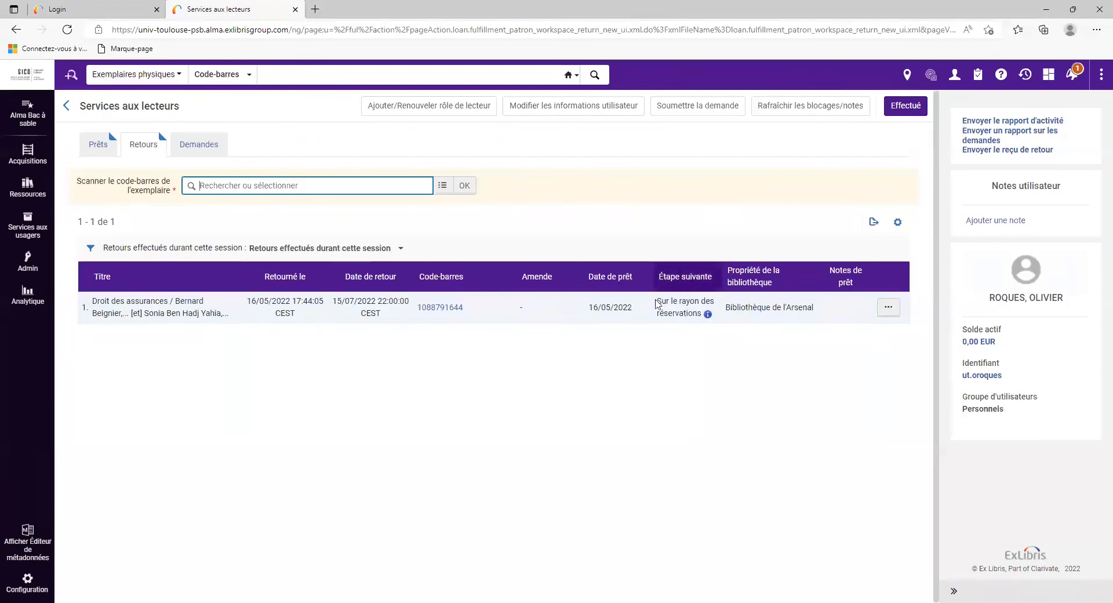
drag(660, 299, 712, 313)
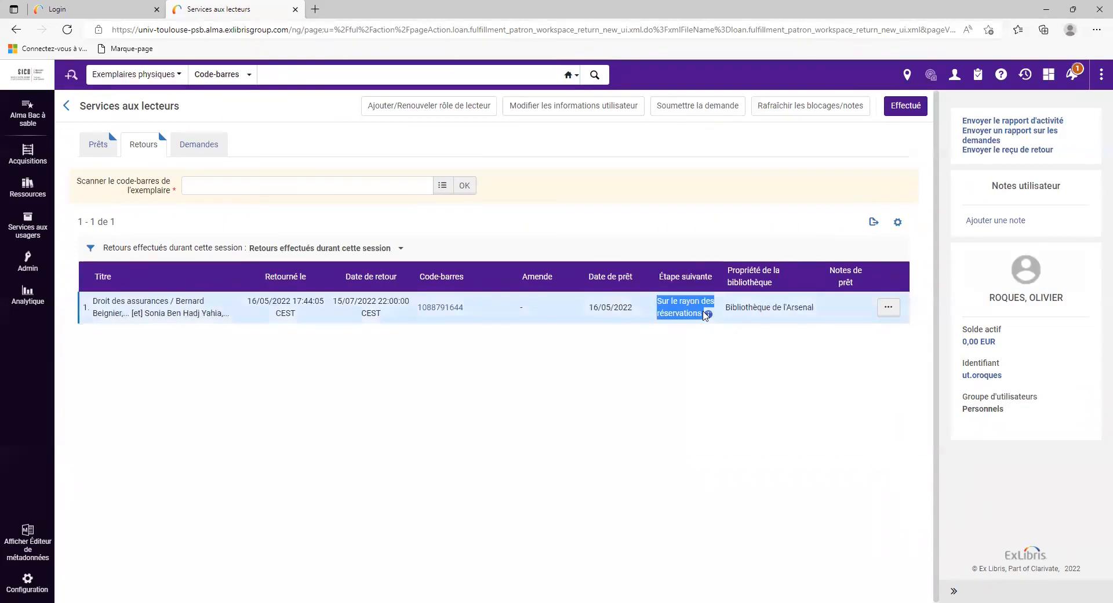
click(610, 357)
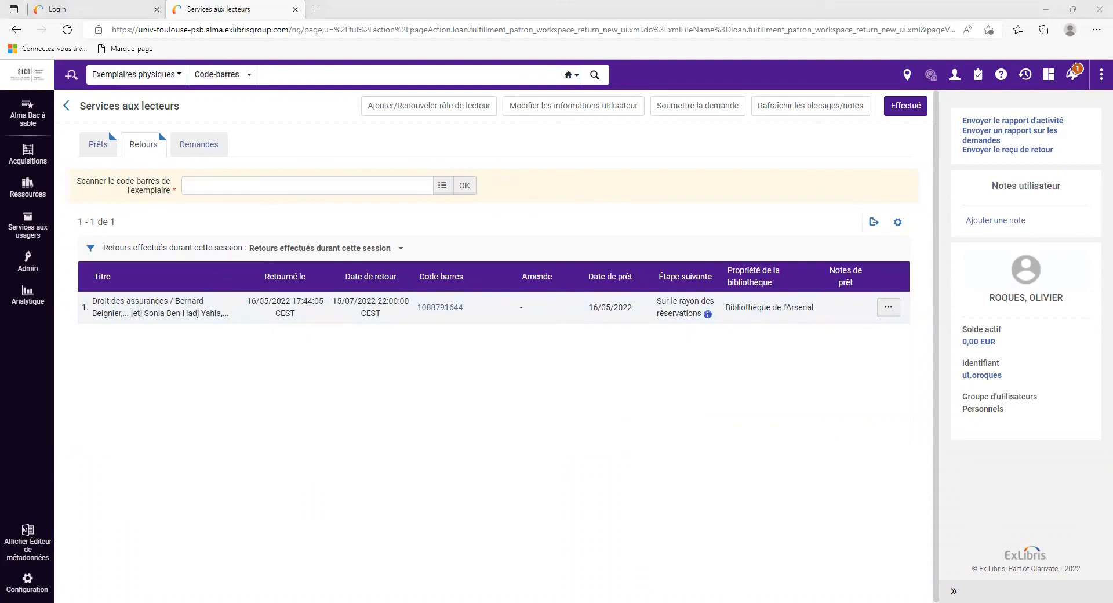
right_click(209, 180)
click(246, 288)
click(464, 185)
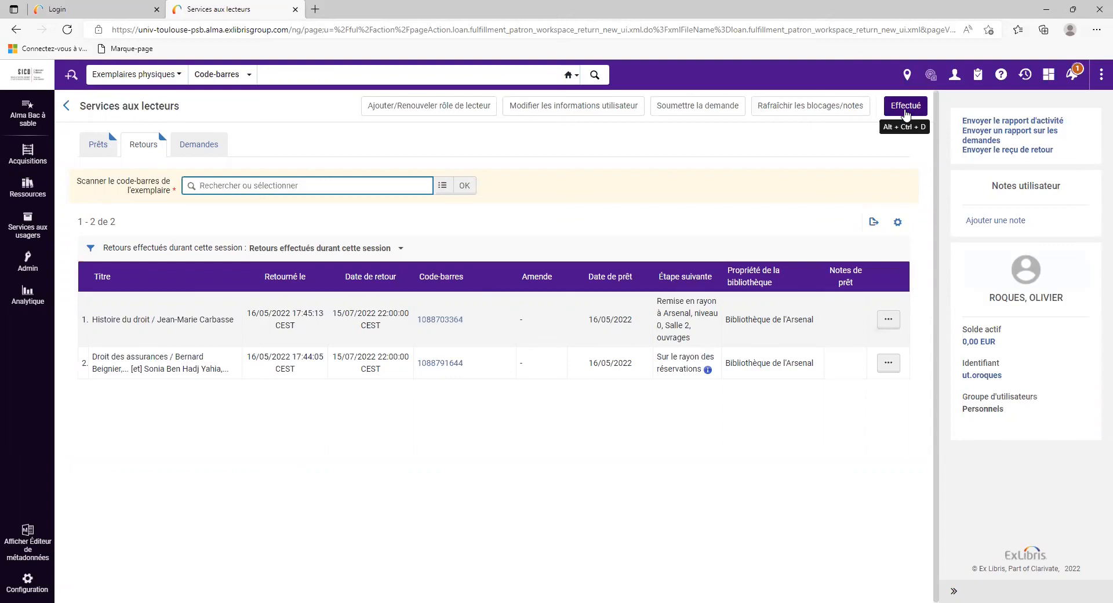
click(906, 110)
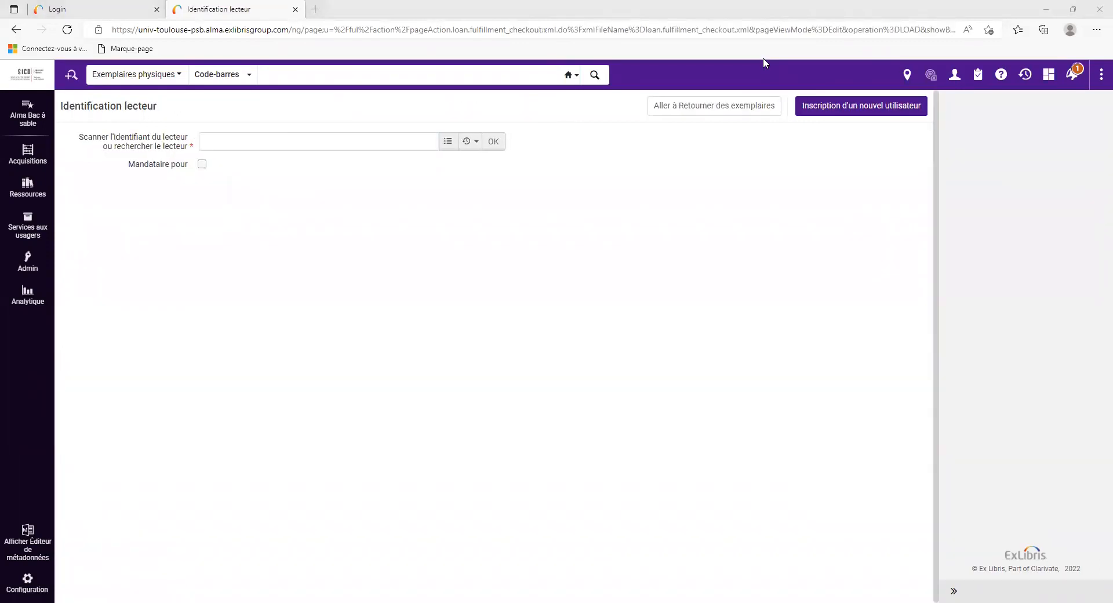